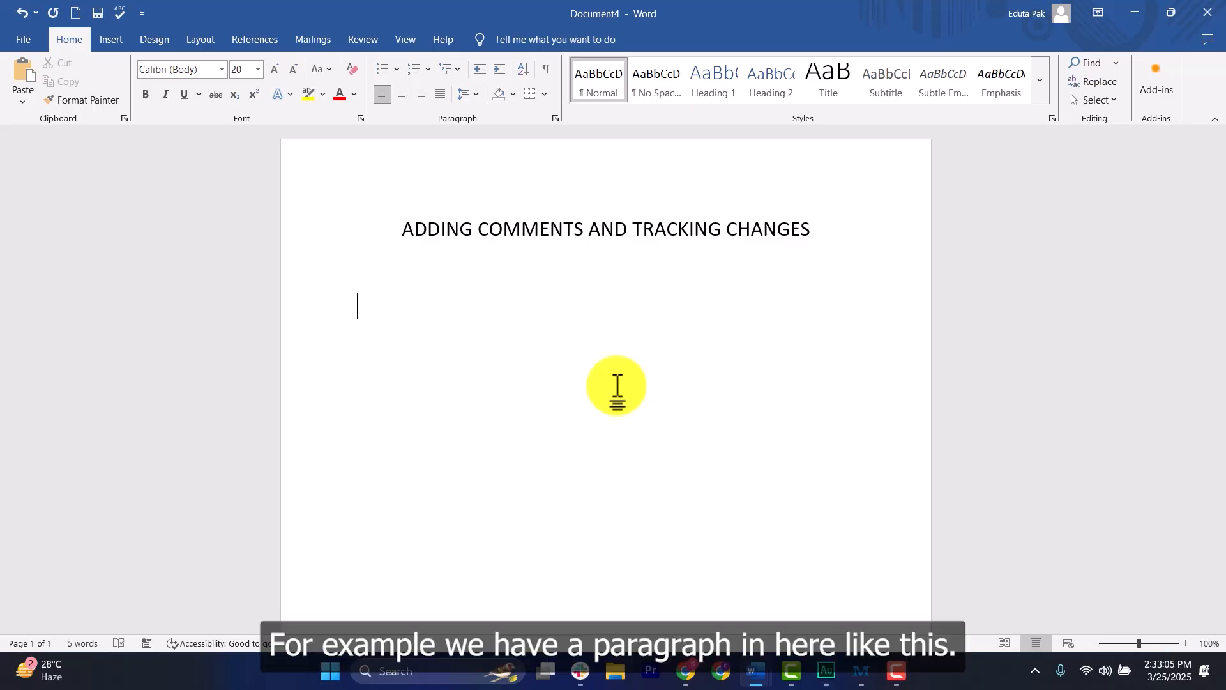
# Step: Insert the paragraph beginning "Climate change is a serious problem that affects the whole world." below the title
pyautogui.write('Climate change is a serious problem that affects the whole world. The earth is getting warmer because of greenhouse gasses, which are trapped in the atmosphere. This is caused by people burning fosse fuels like coal, oil, and gas. The effects of climate change include rising sea levels, more extreme weather, and harm to animals and plants. We need to take action to reduce our carbine footprint and protect our planet.')
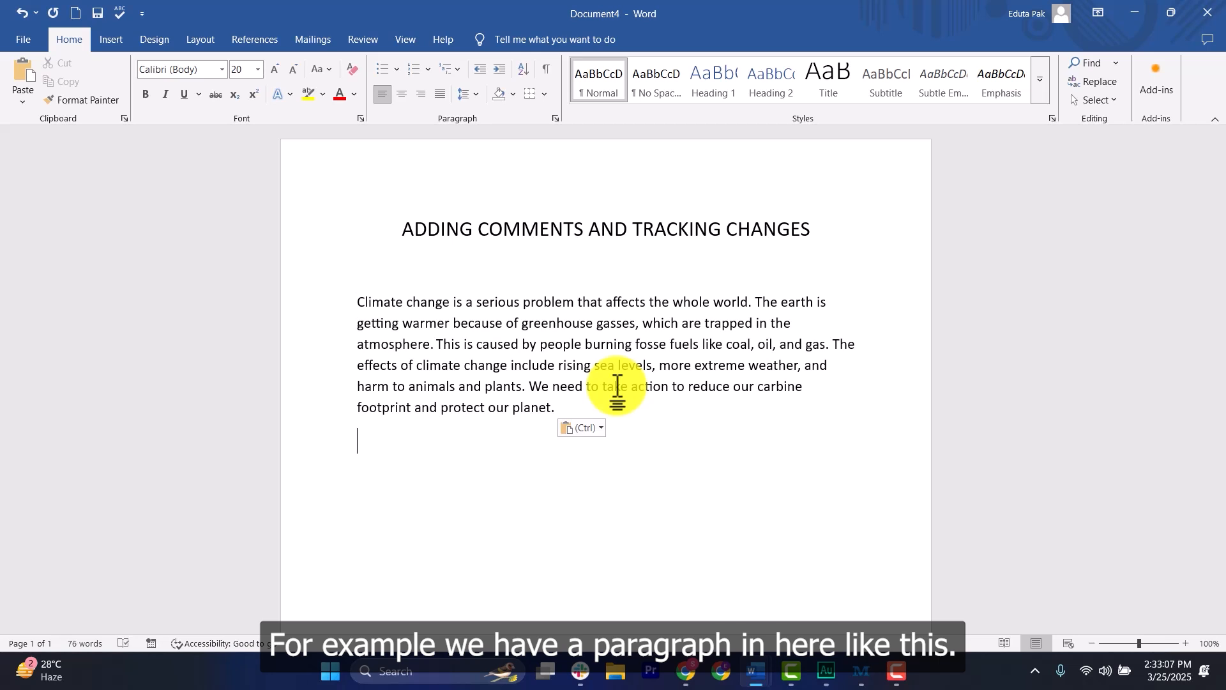
# Step: Add the comment "This word should be replaced with Earth." to the word "planet" at the paragraph's end
pyautogui.click(659, 401)
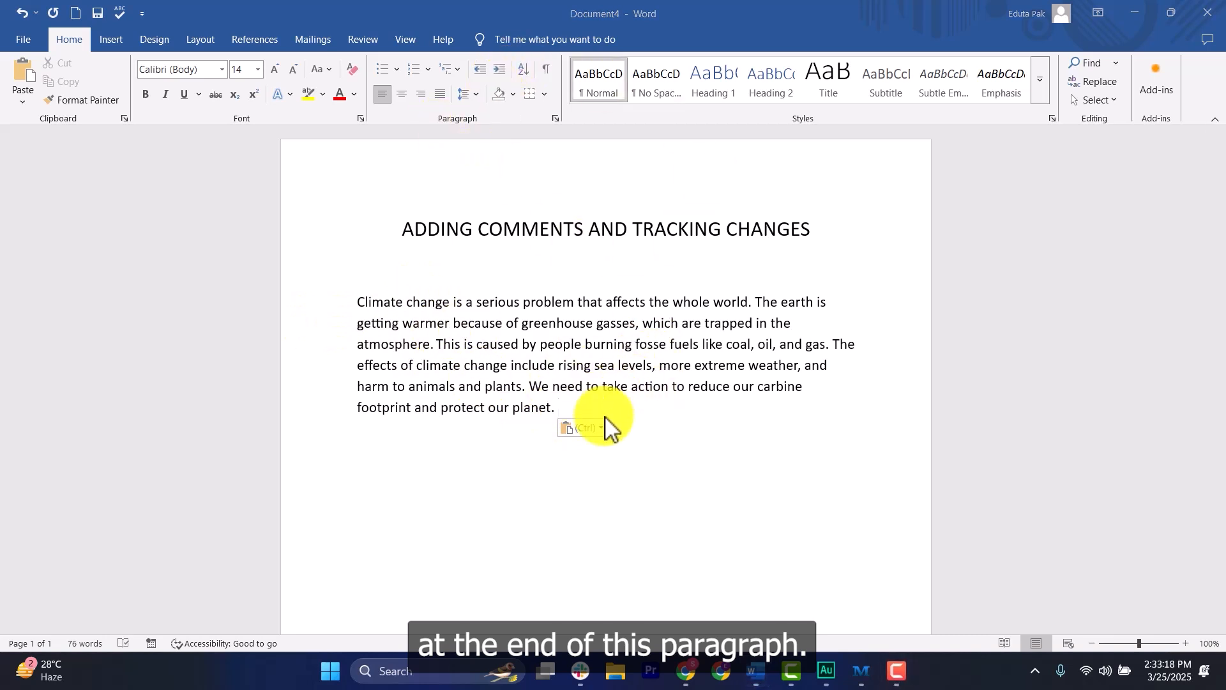
pyautogui.click(366, 41)
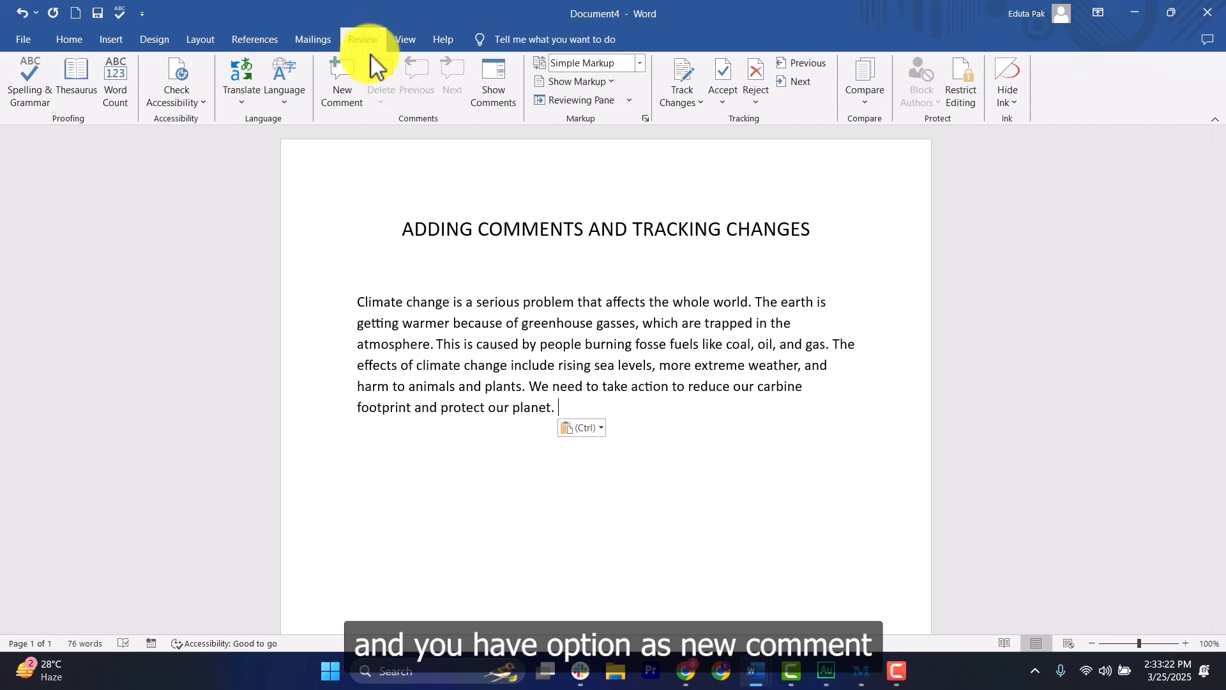
pyautogui.click(340, 96)
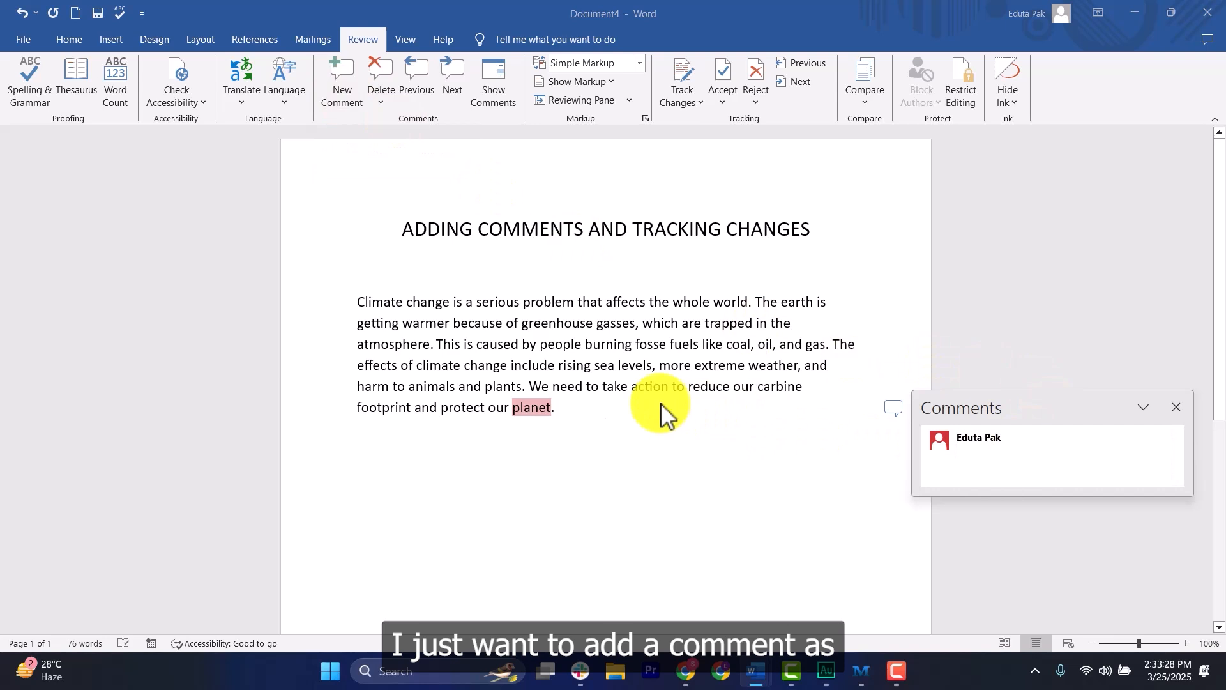
pyautogui.write('This wo')
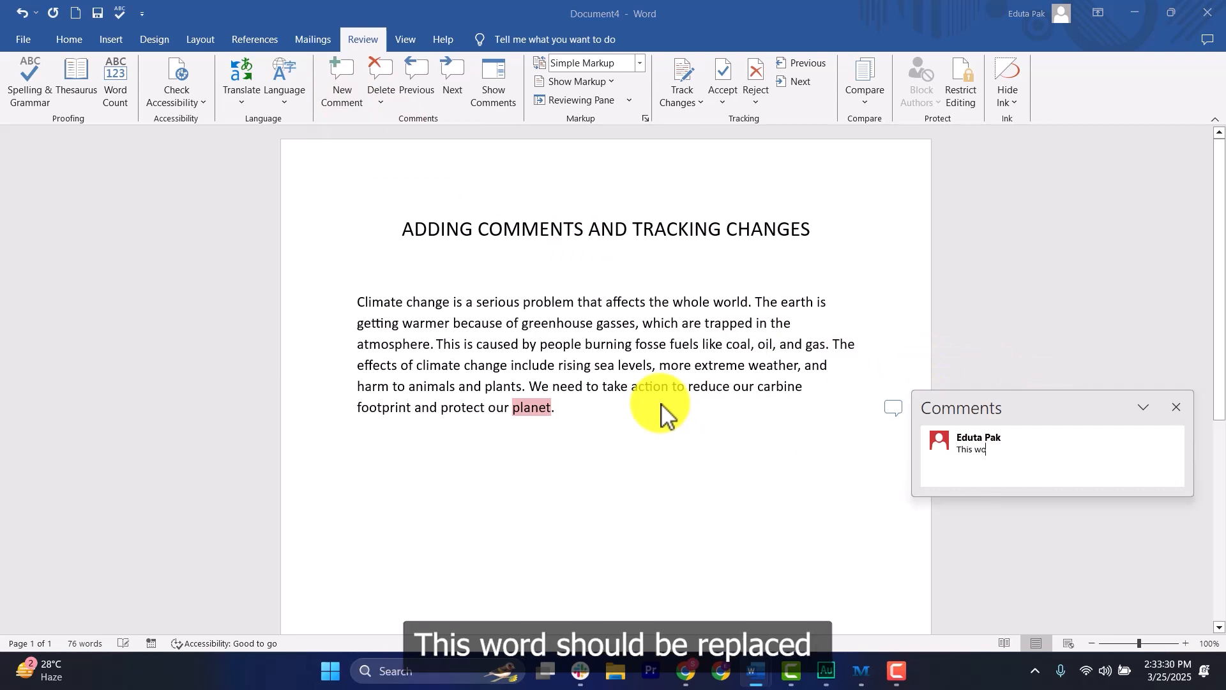
pyautogui.write('rd should be')
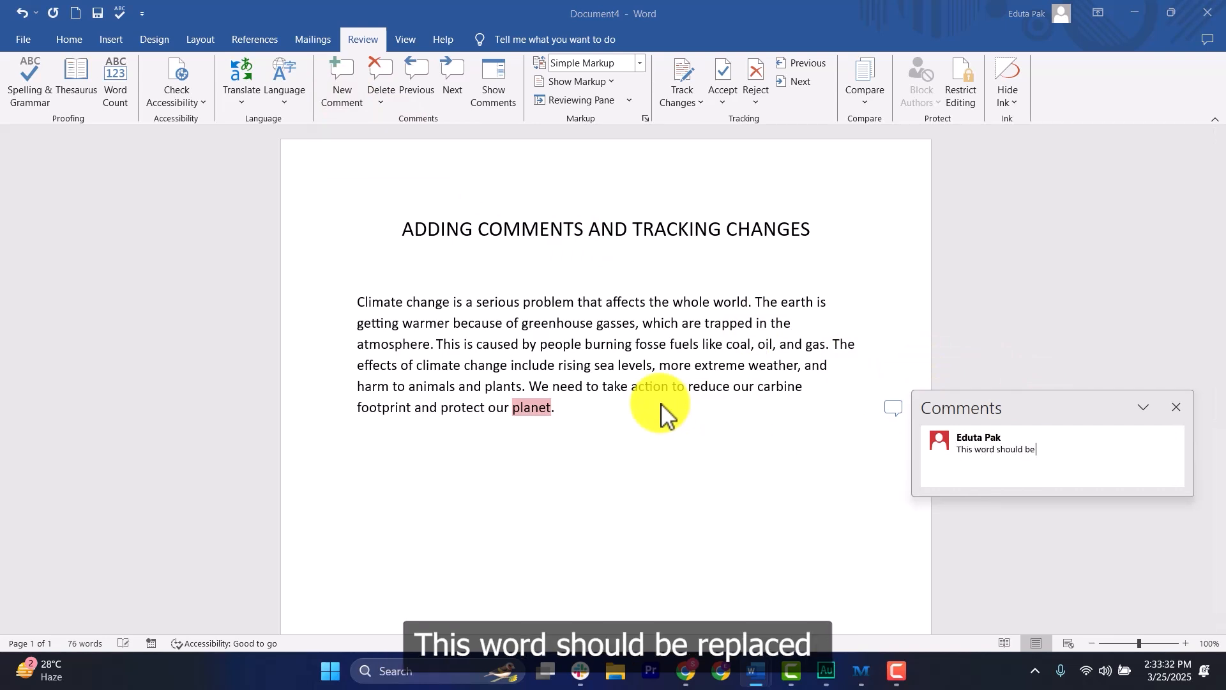
pyautogui.write(' replaced with')
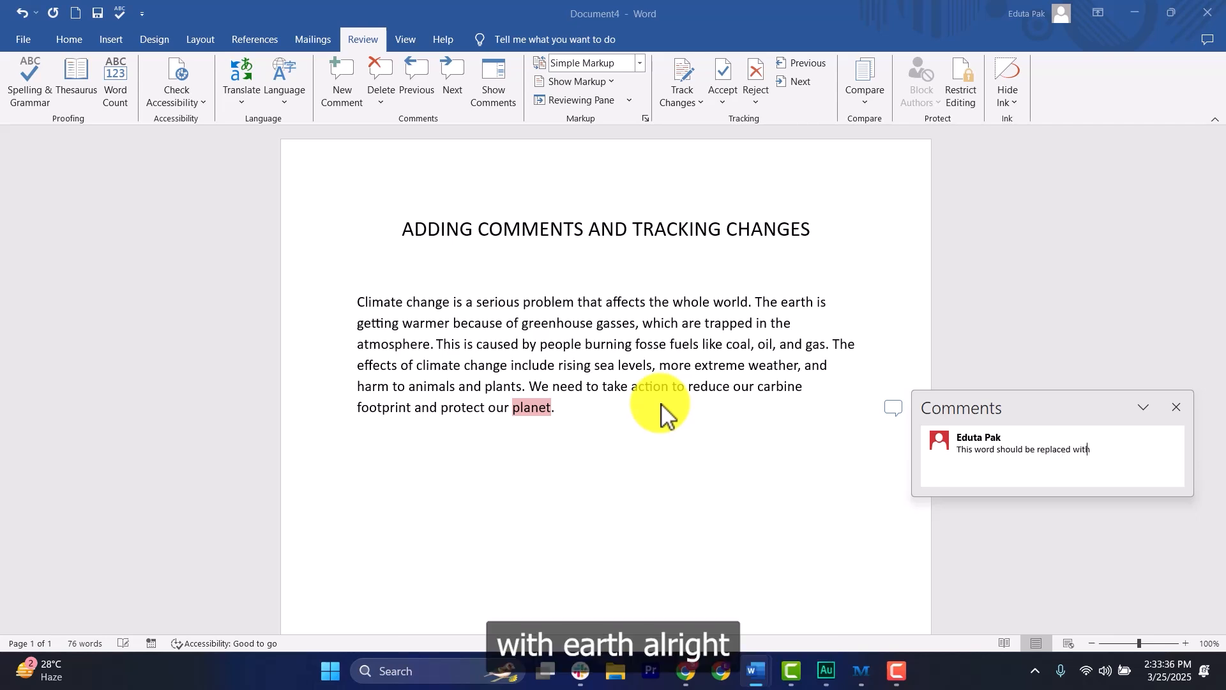
pyautogui.write(' Earth.')
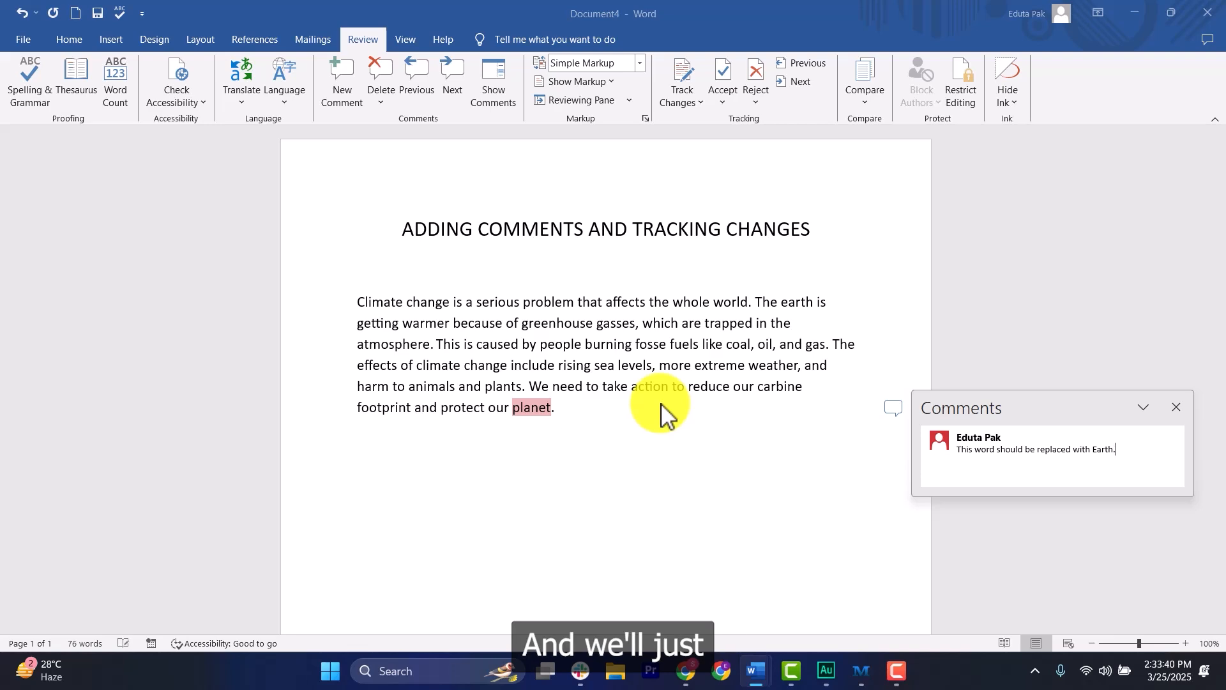
pyautogui.click(844, 466)
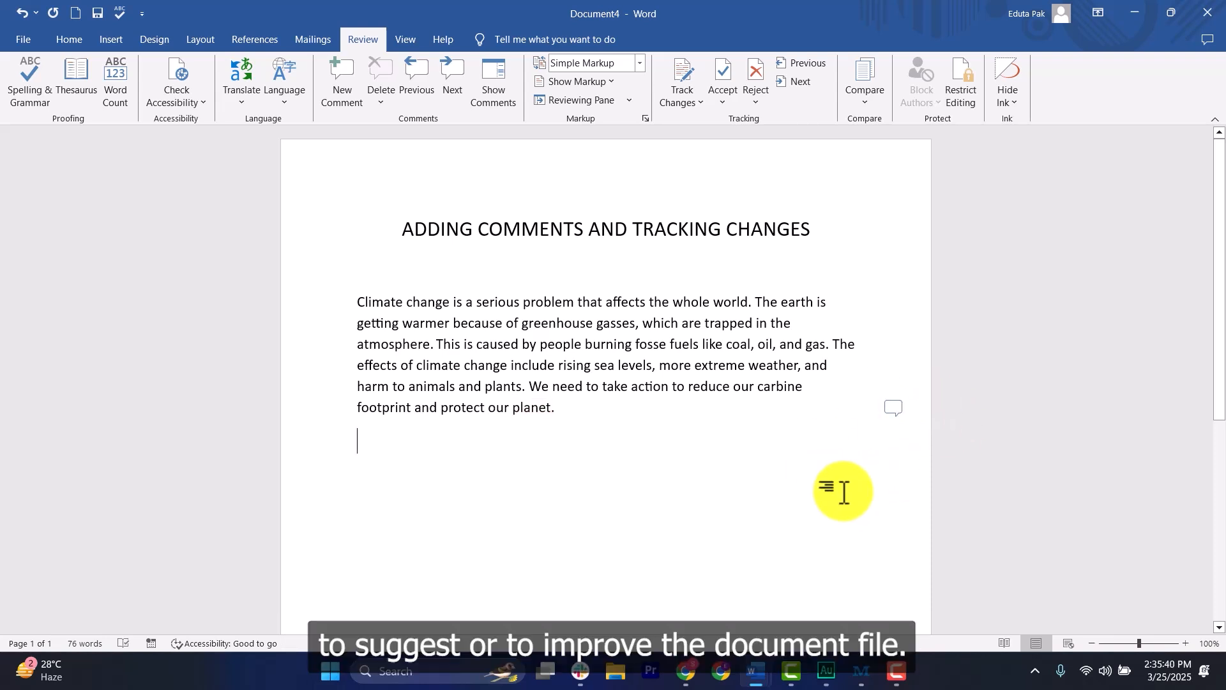
# Step: Reply "Acknowledged!" to the comment on "planet" and close the comment window
pyautogui.click(899, 413)
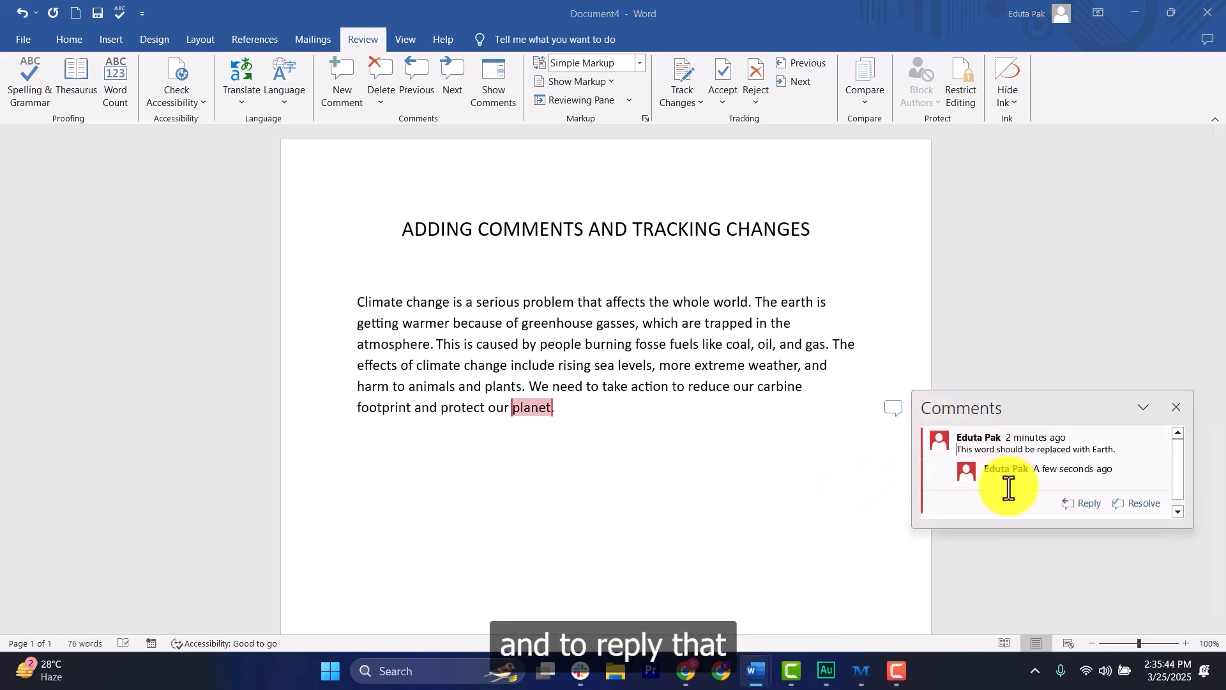
pyautogui.click(1078, 504)
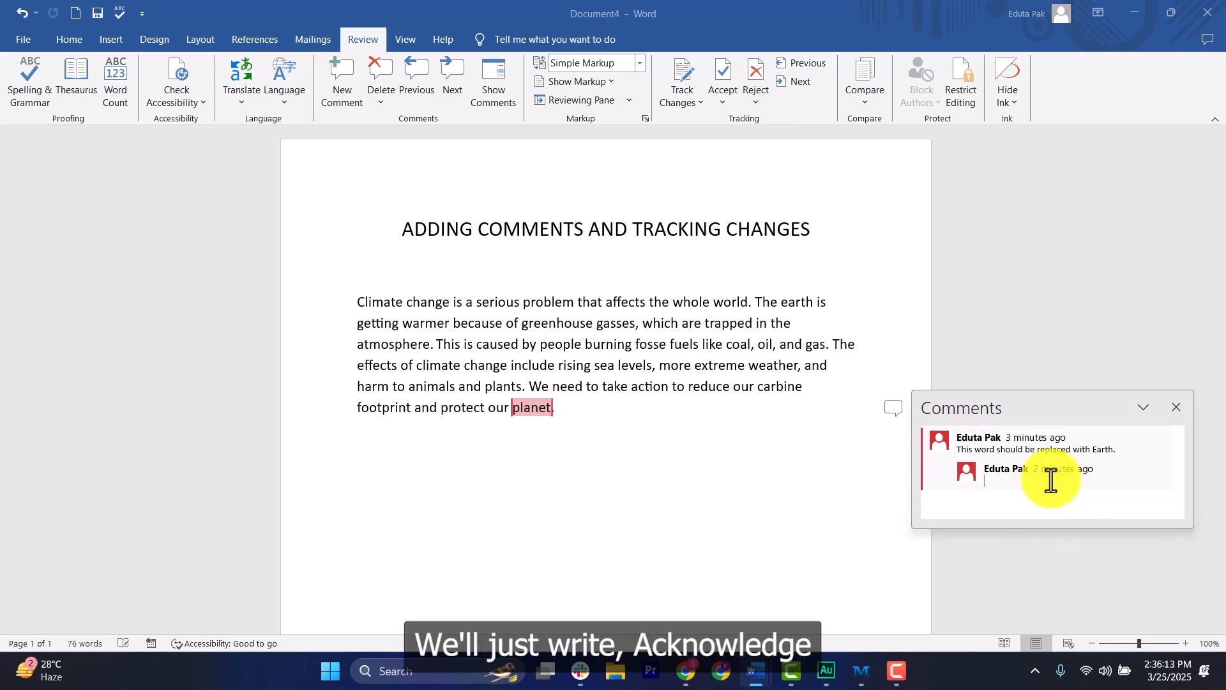
pyautogui.write('Acknowledged!')
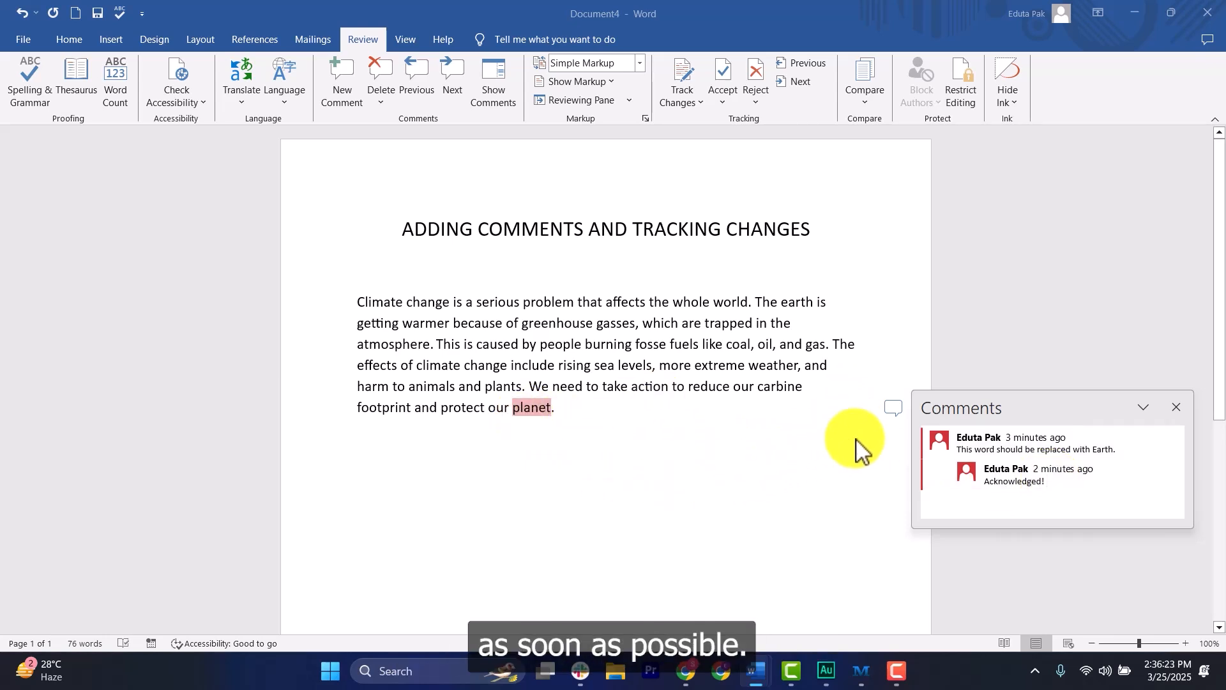
pyautogui.click(1176, 407)
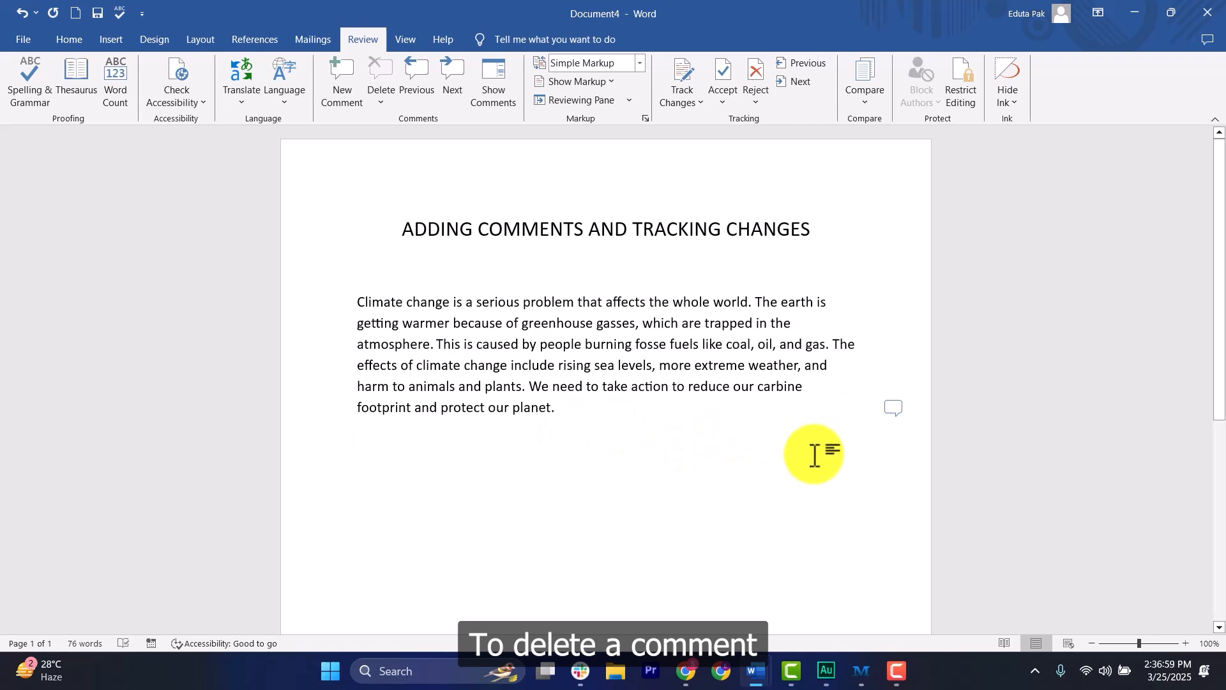
# Step: Delete the comment on the word "planet" together with its replies
pyautogui.click(895, 409)
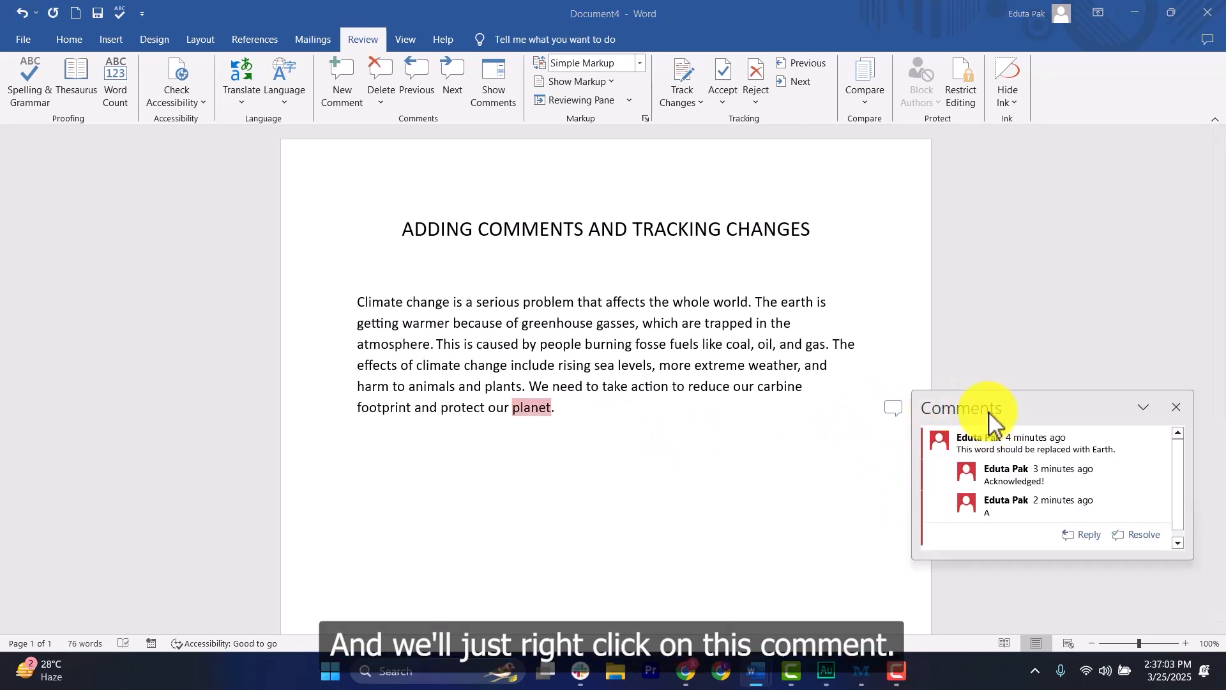
pyautogui.rightClick(994, 451)
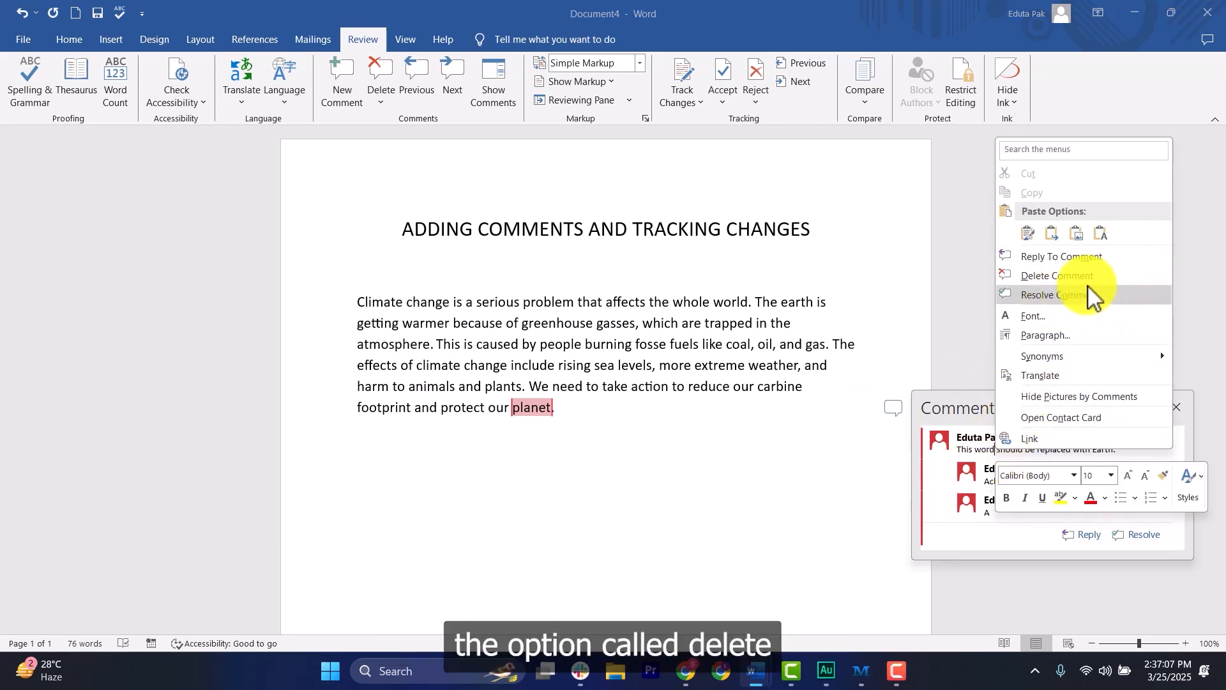
pyautogui.click(1047, 277)
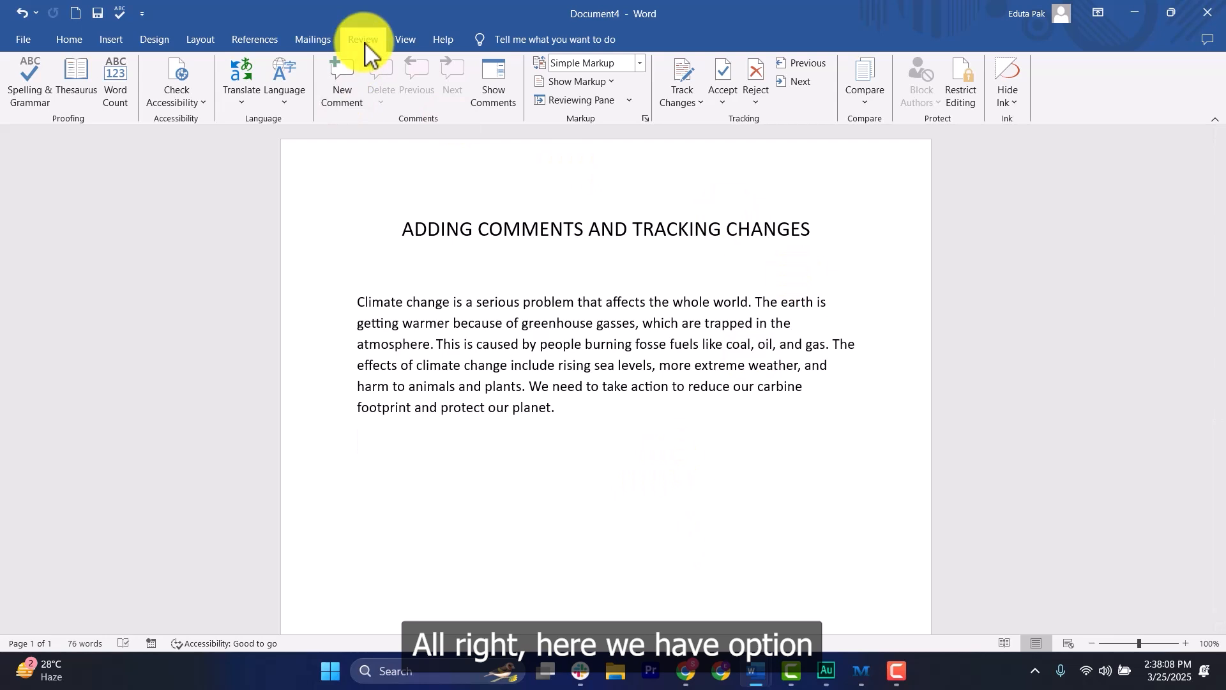
# Step: Turn on Track Changes and replace the word "planet" at the paragraph's end with "Earth"
pyautogui.click(688, 99)
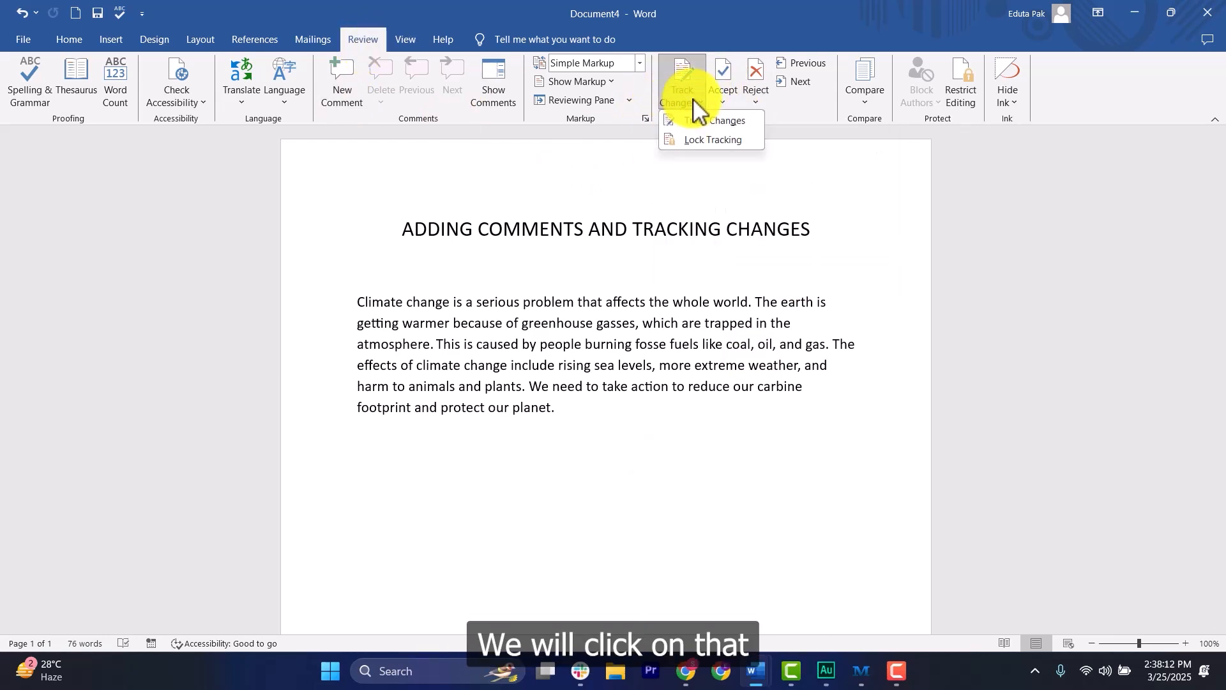
pyautogui.click(715, 123)
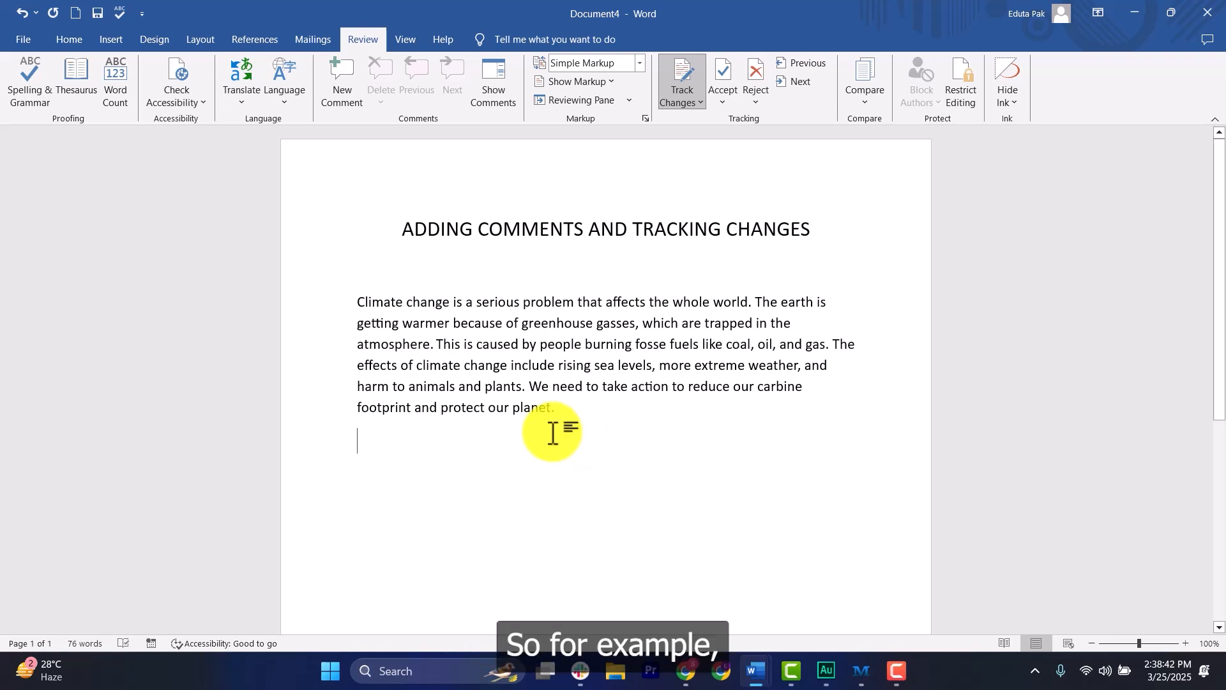
pyautogui.doubleClick(530, 409)
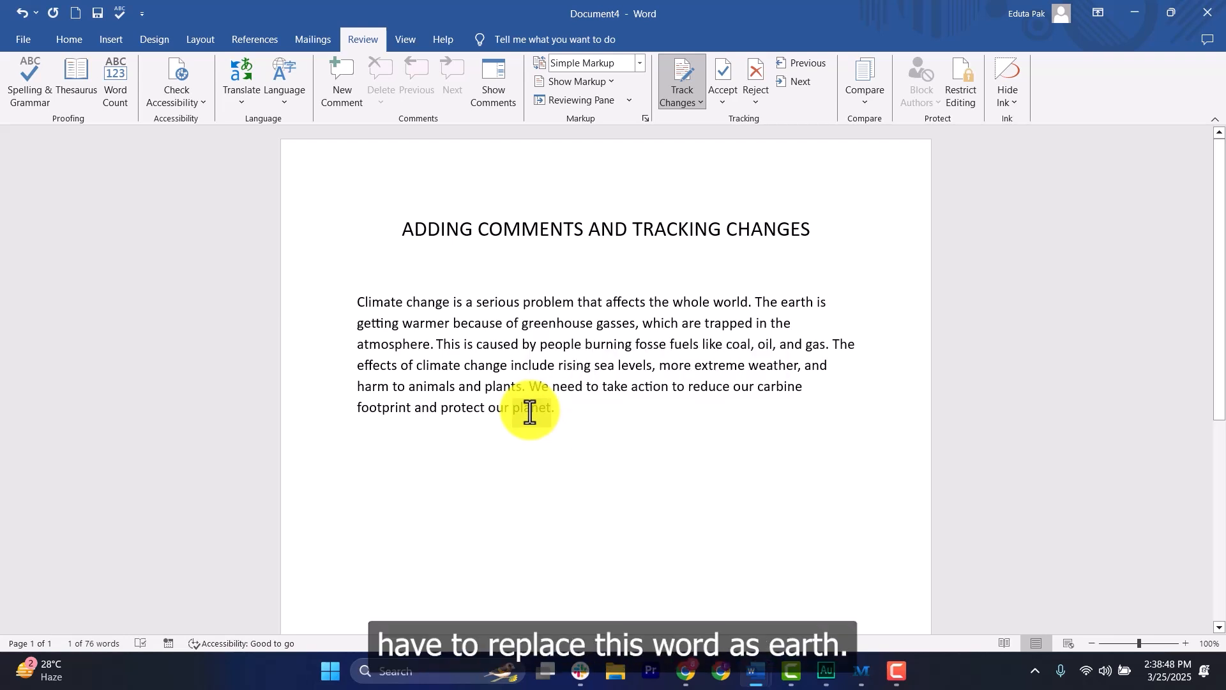
pyautogui.write('Ea')
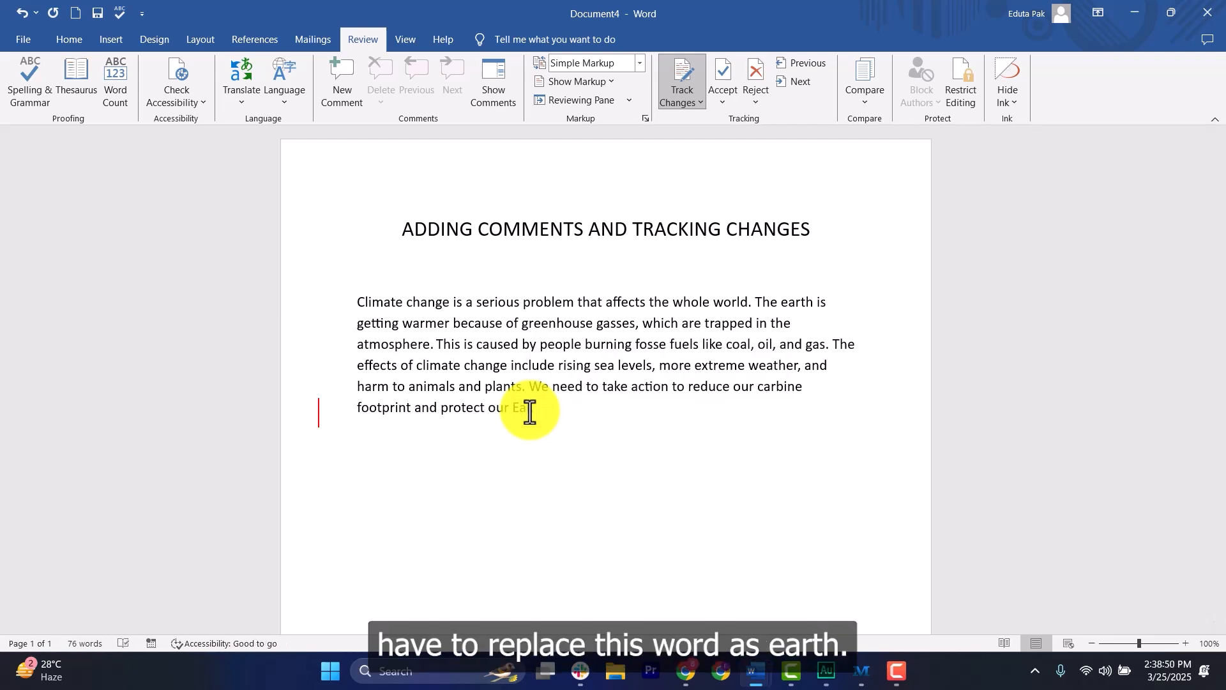
pyautogui.write('rth.')
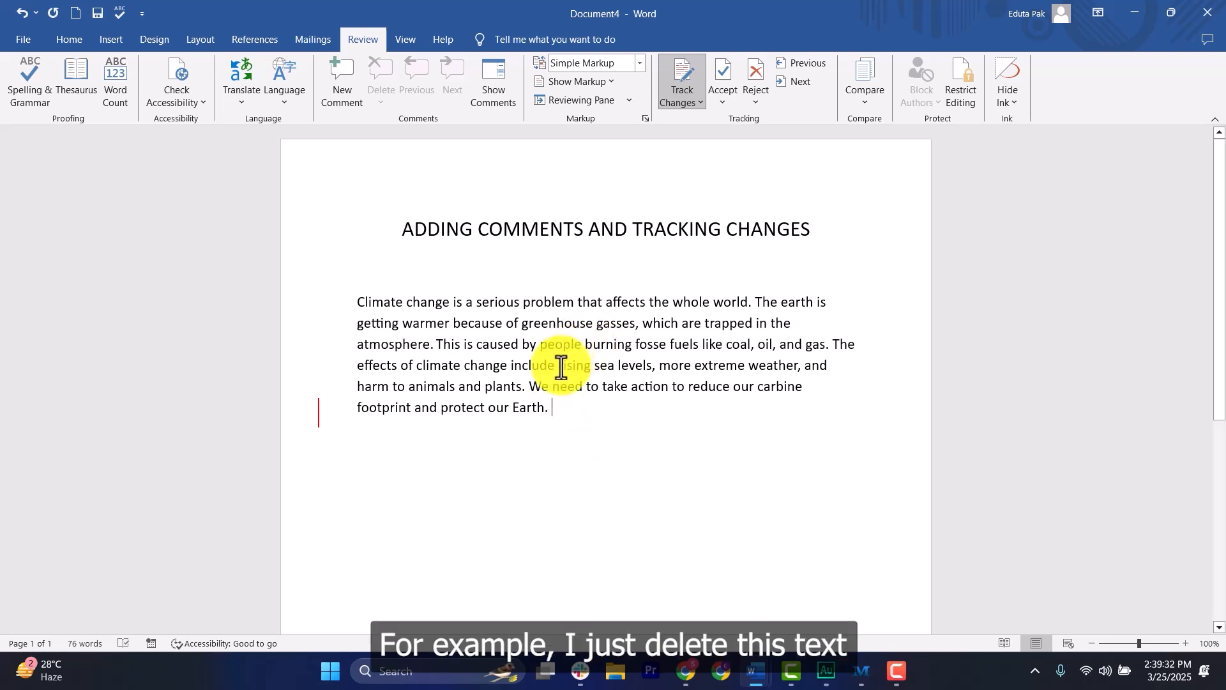
# Step: Delete "rising sea levels" from the paragraph as a tracked change and display all markup in the text
pyautogui.moveTo(559, 370); pyautogui.dragTo(641, 366)
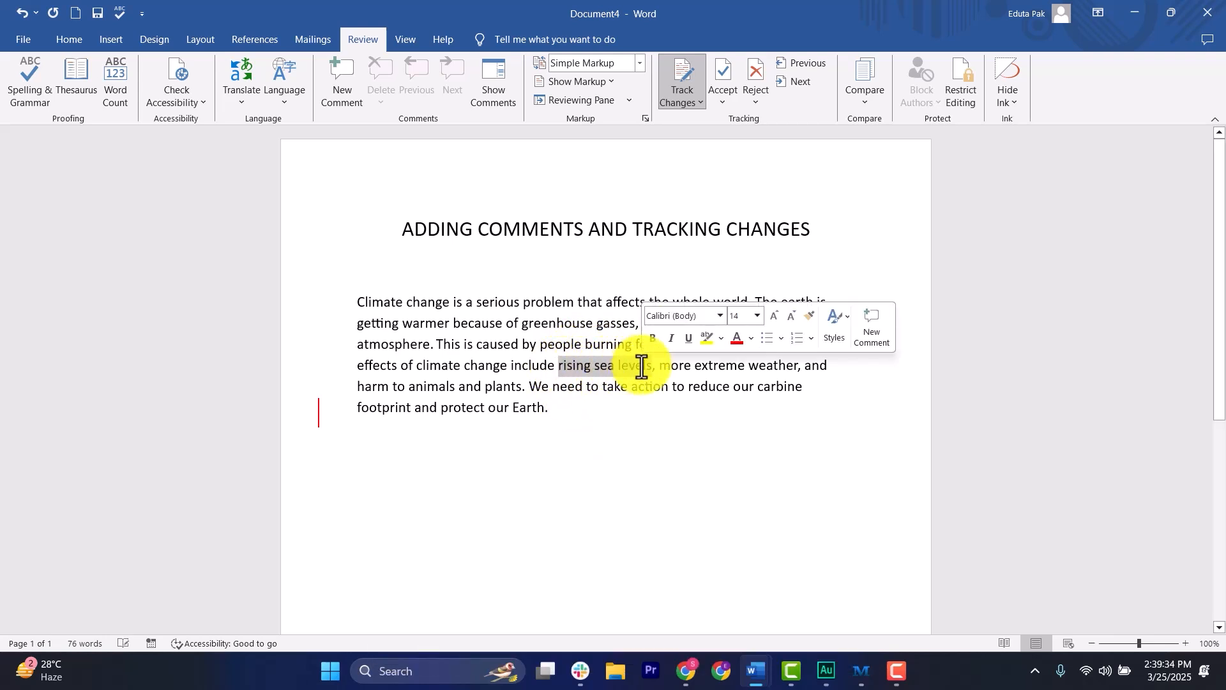
pyautogui.press('Delete')
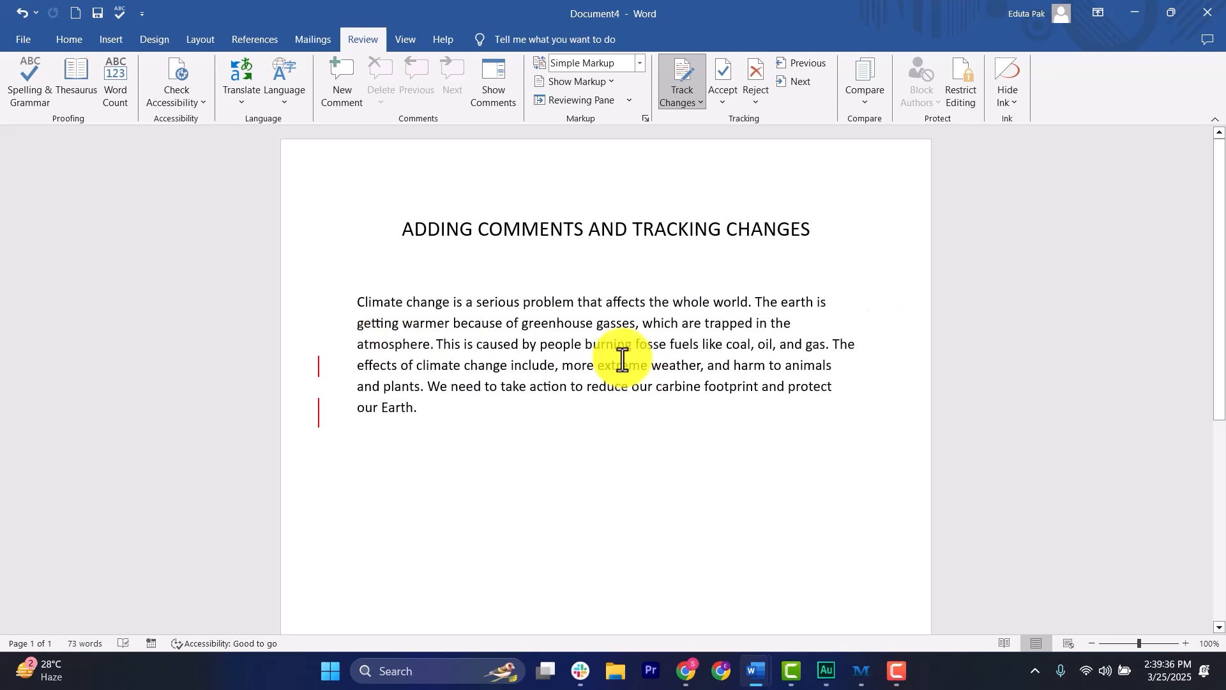
pyautogui.click(319, 368)
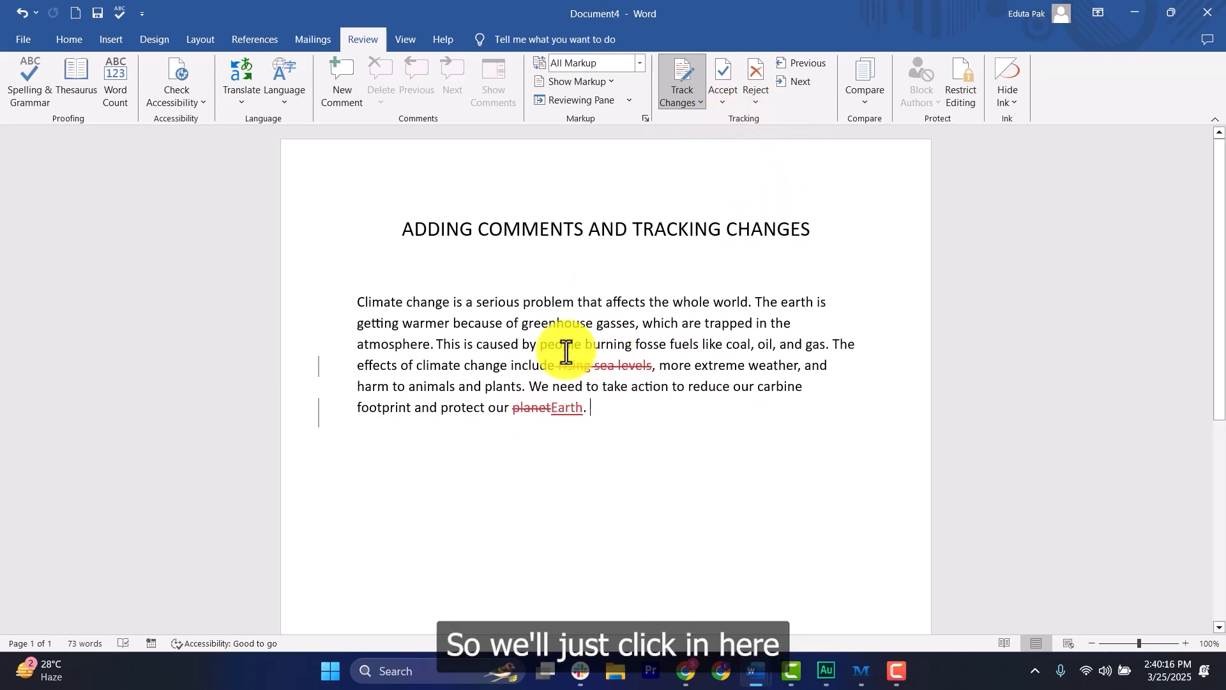
# Step: Reject the tracked deletion of "rising sea levels" and move to the next change
pyautogui.click(603, 369)
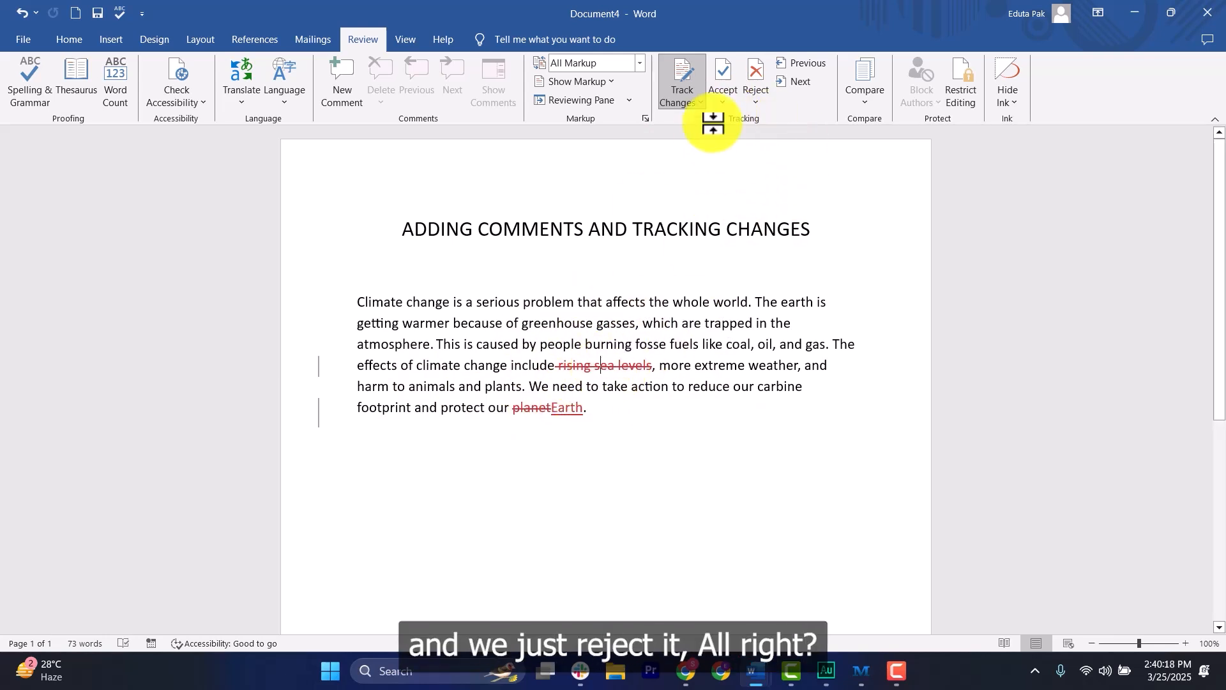
pyautogui.click(756, 99)
pyautogui.click(774, 124)
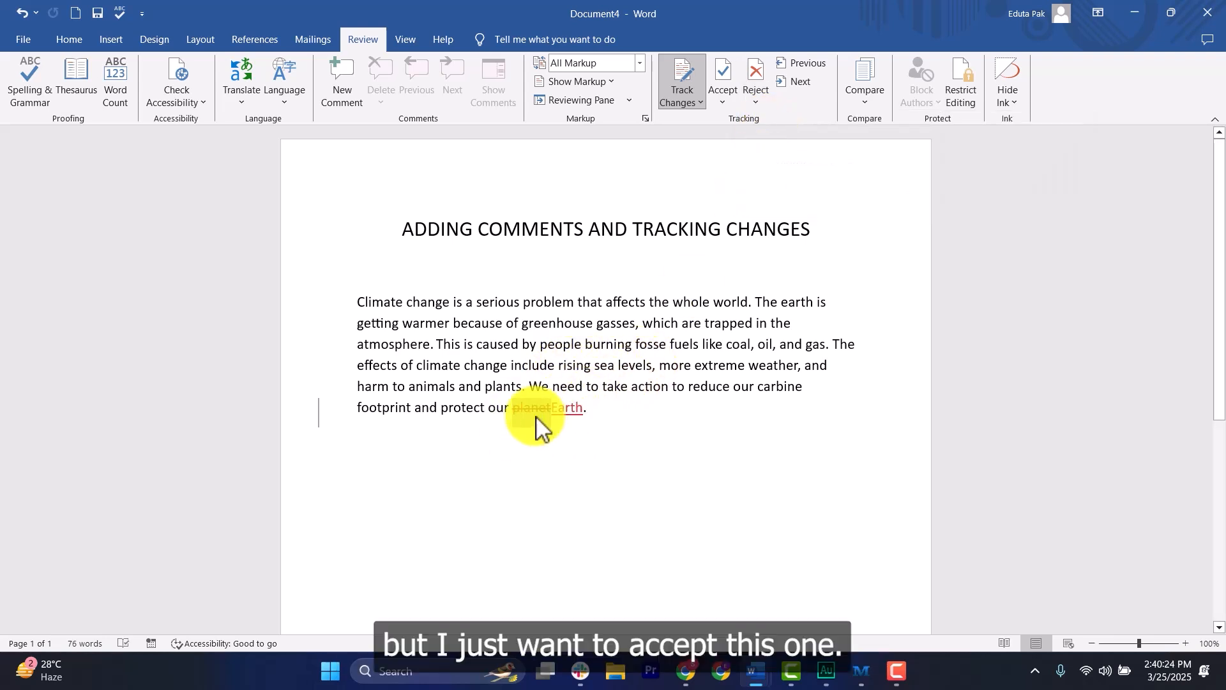
# Step: Accept only the tracked deletion of "planet" and turn off Track Changes
pyautogui.click(723, 99)
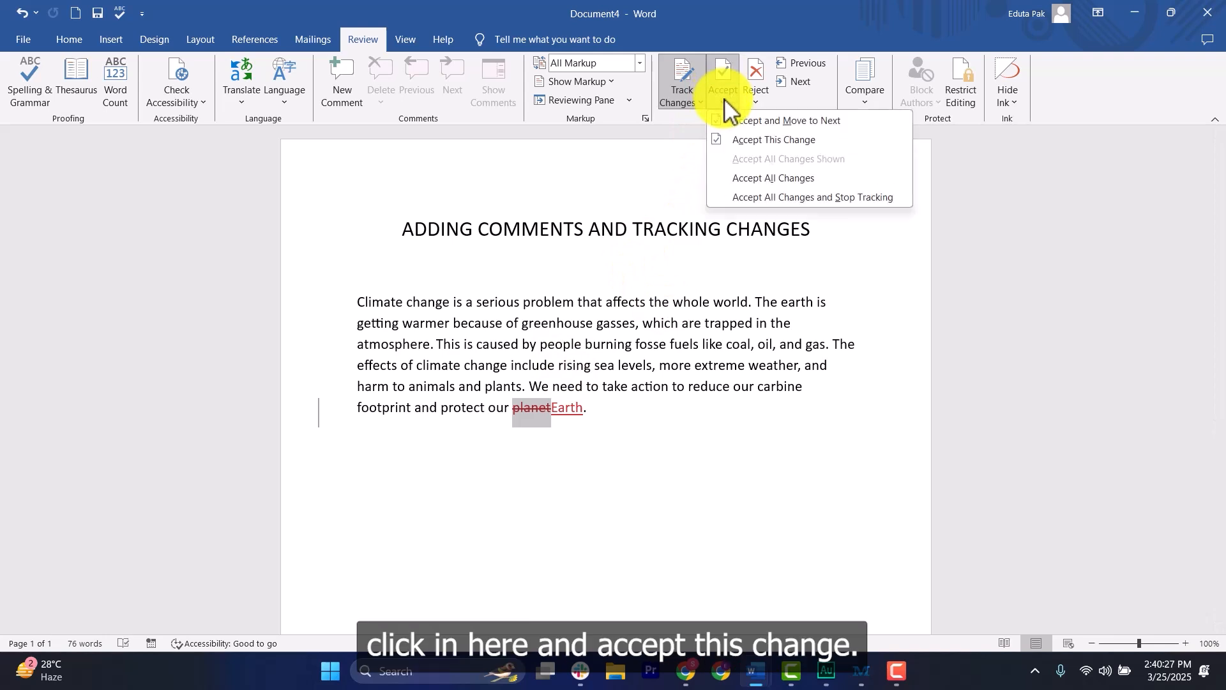
pyautogui.click(753, 139)
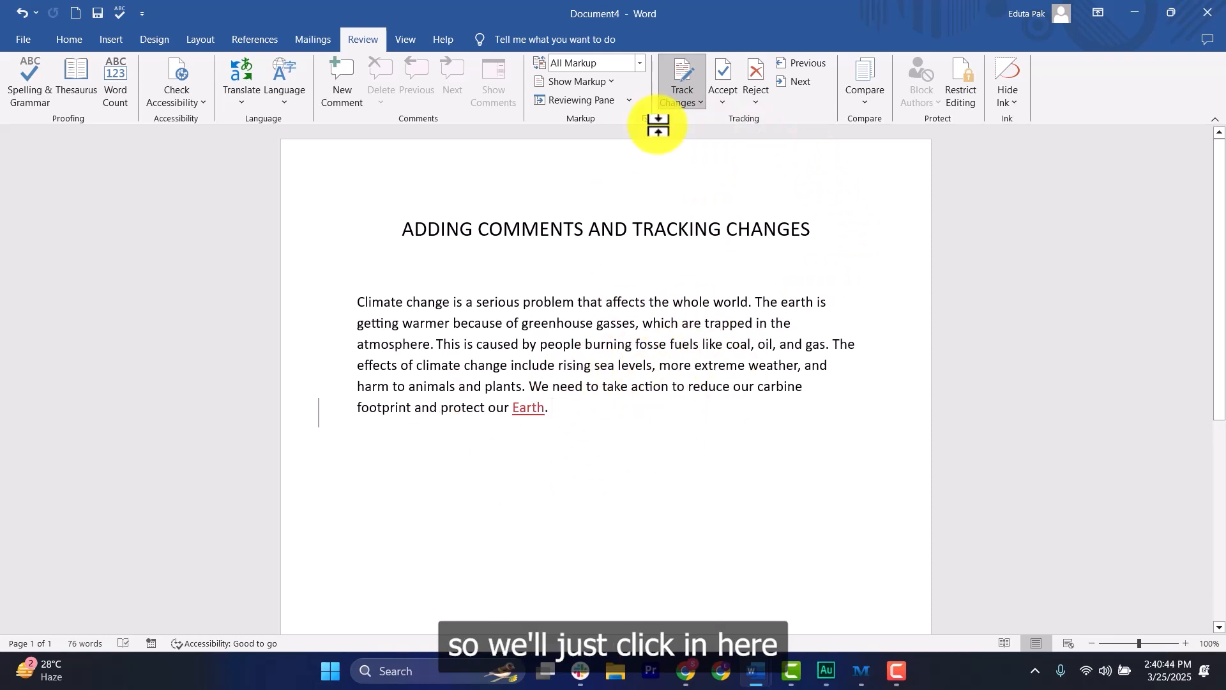
pyautogui.click(695, 102)
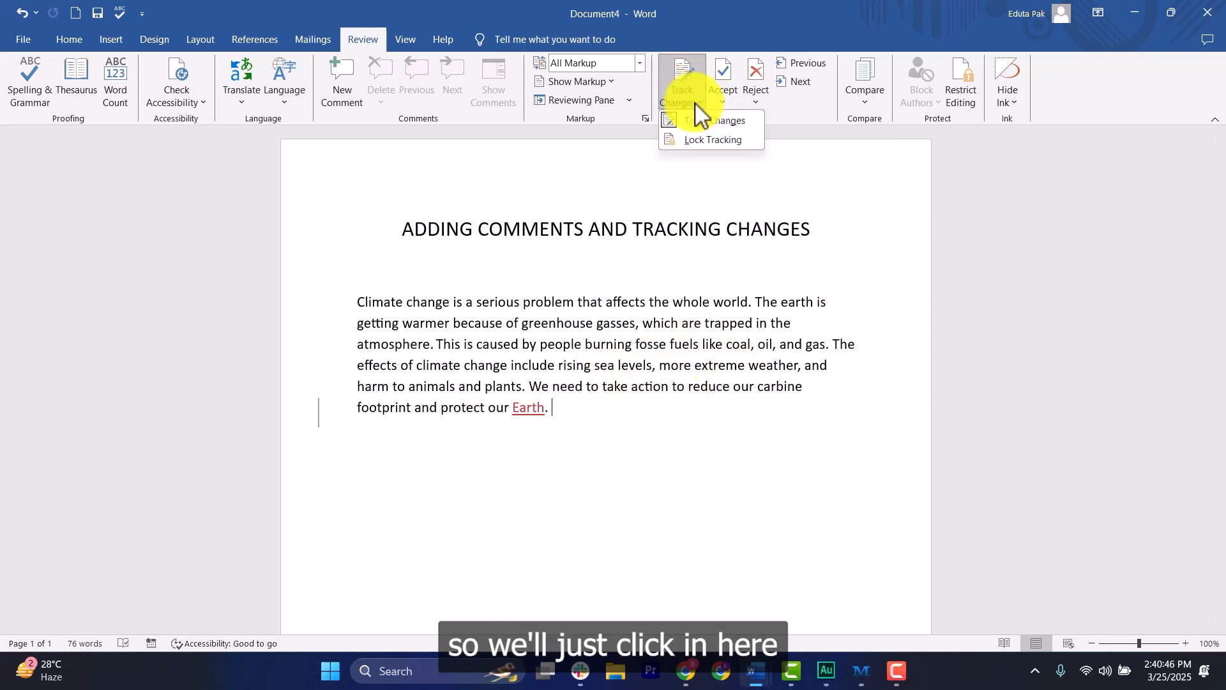
pyautogui.click(711, 120)
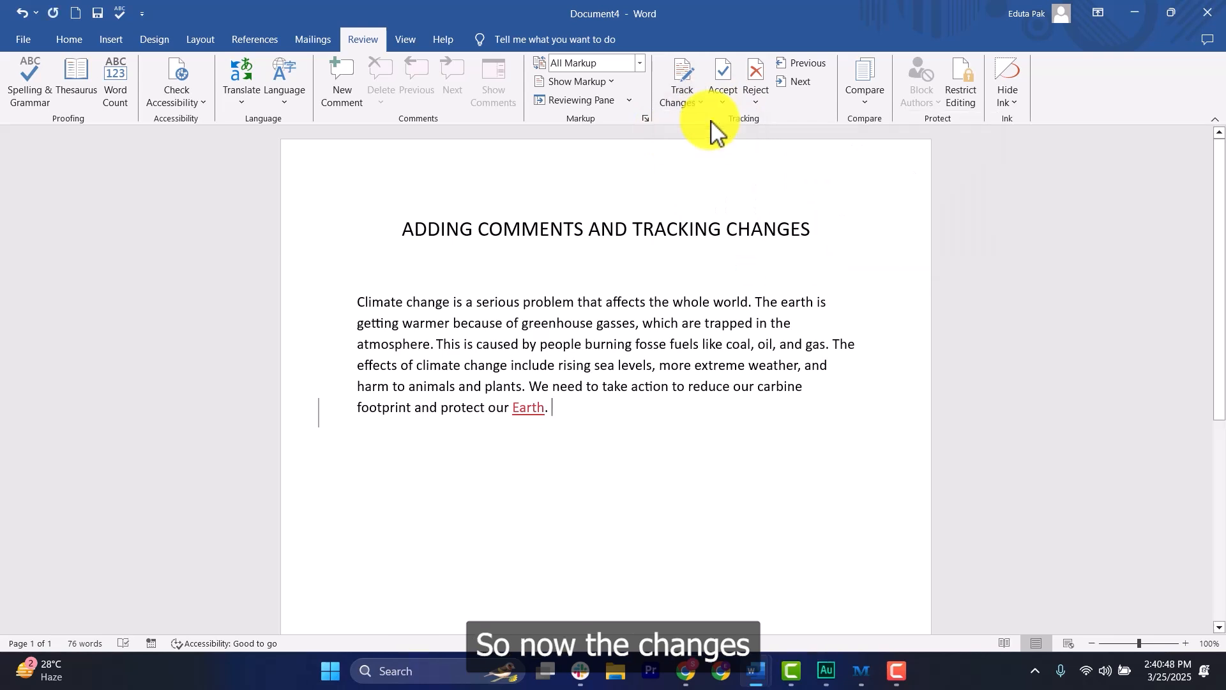